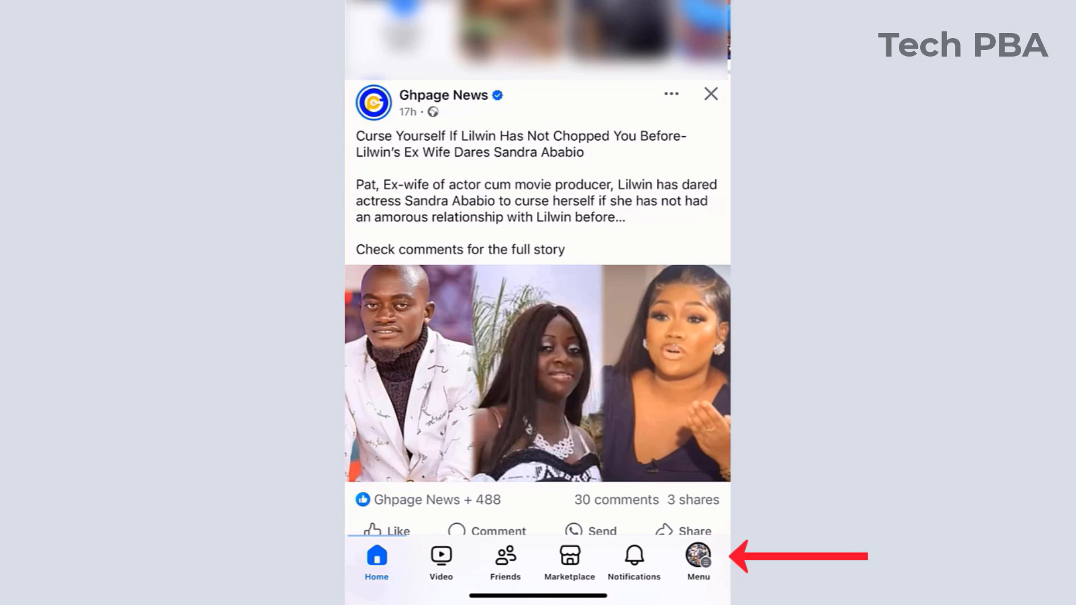
- From the Facebook menu, expand Also from Meta and then the Settings & Privacy options
click(700, 559)
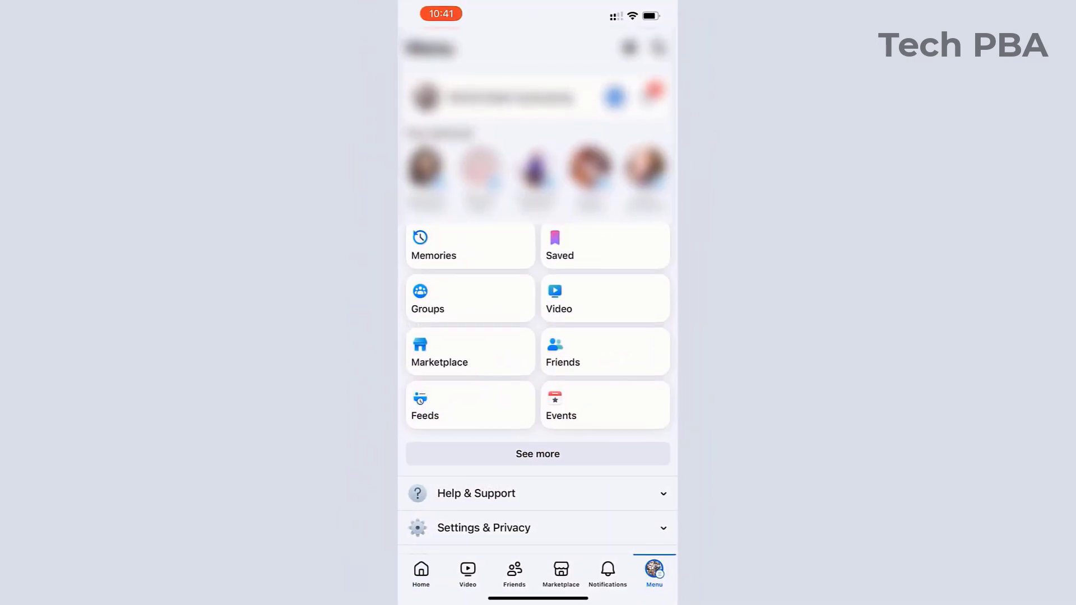
scroll(538, 336, down, 3)
click(477, 526)
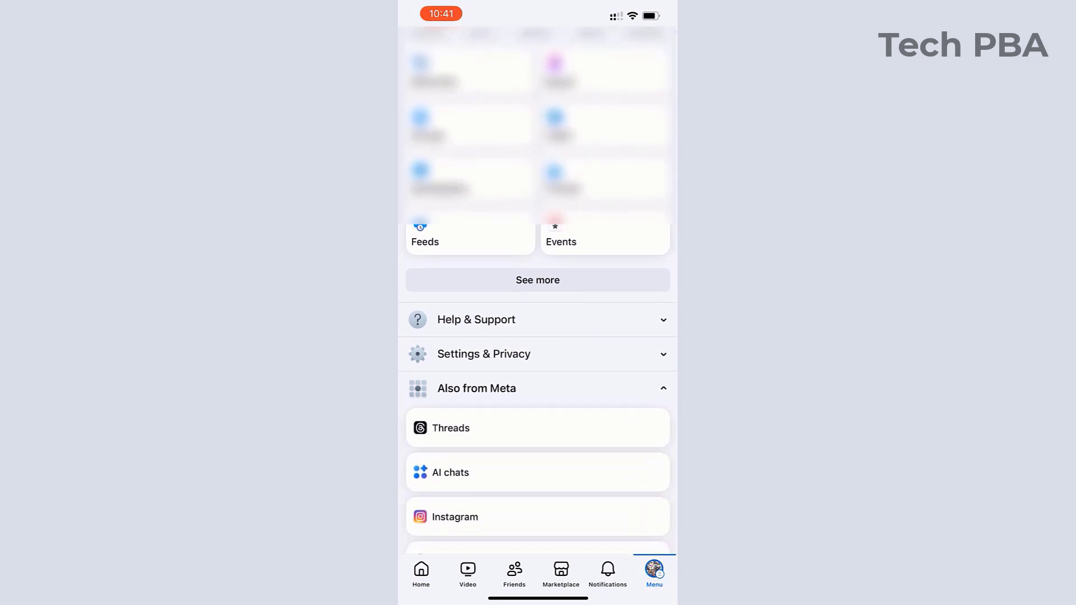
scroll(538, 336, down, 3)
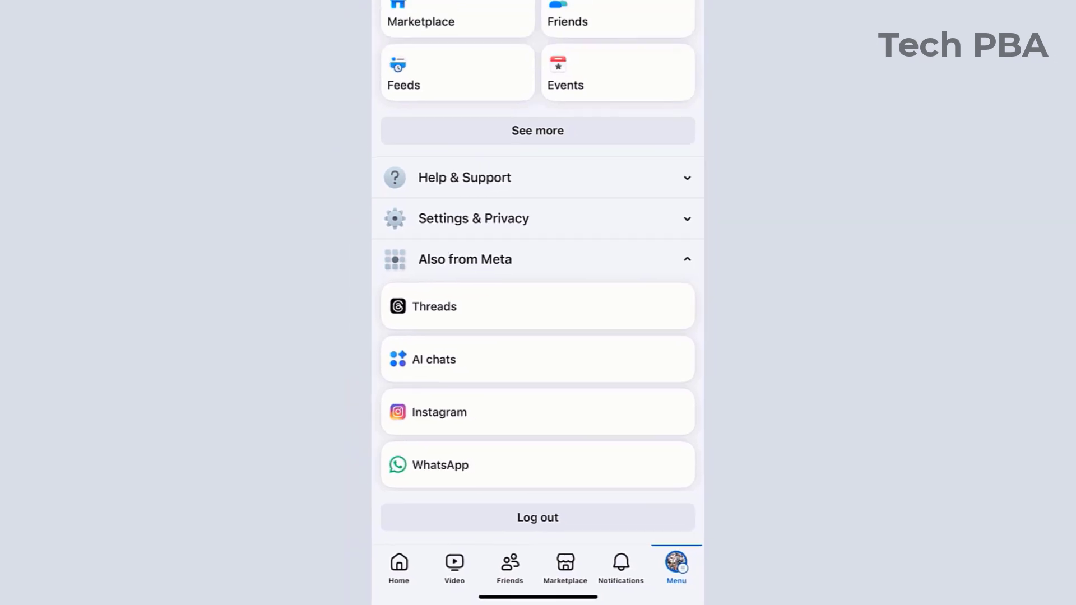
click(474, 216)
scroll(538, 337, down, 3)
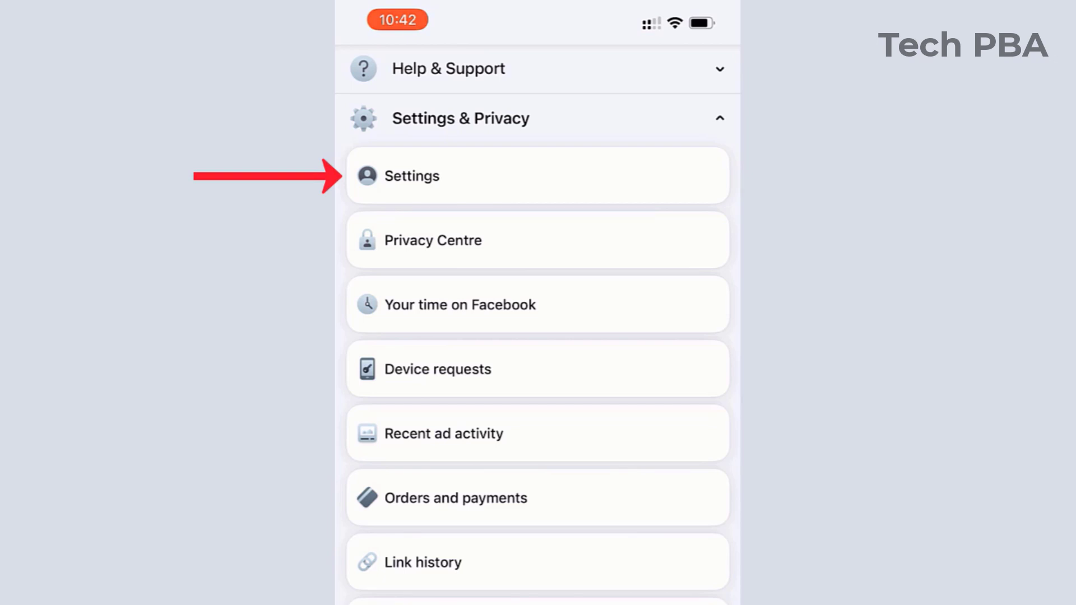
- Open the full Settings & privacy page from the expanded Settings & Privacy list
click(415, 169)
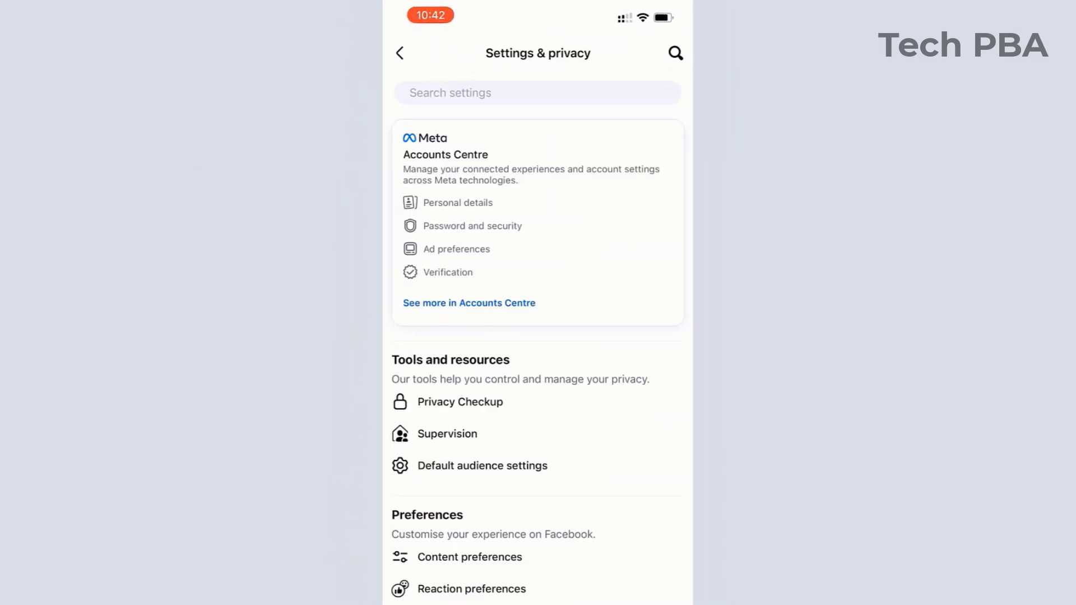
scroll(538, 336, down, 2)
scroll(538, 336, down, 5)
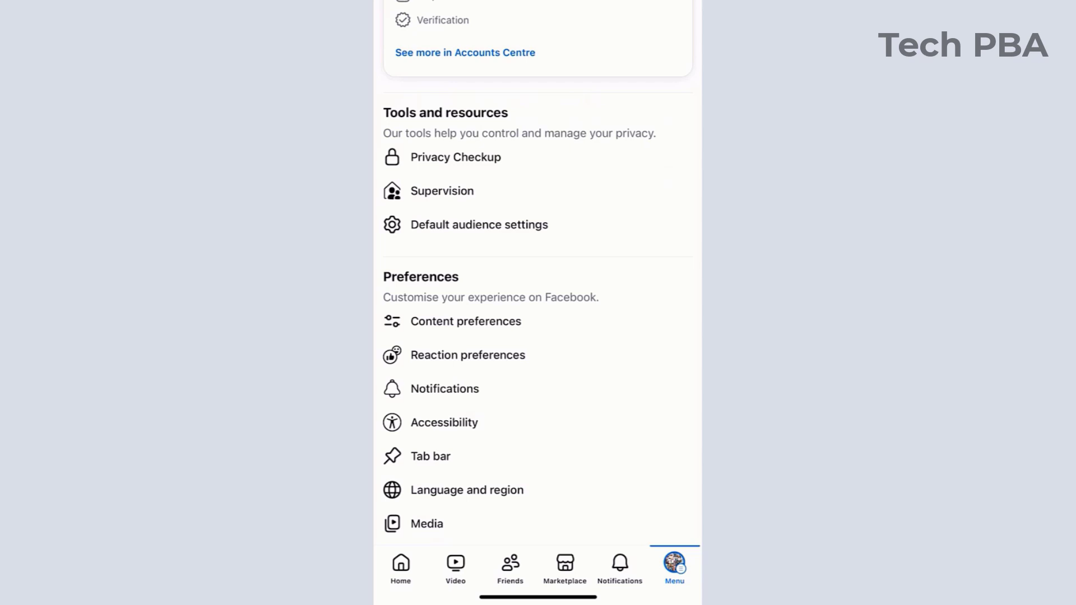
scroll(538, 337, down, 3)
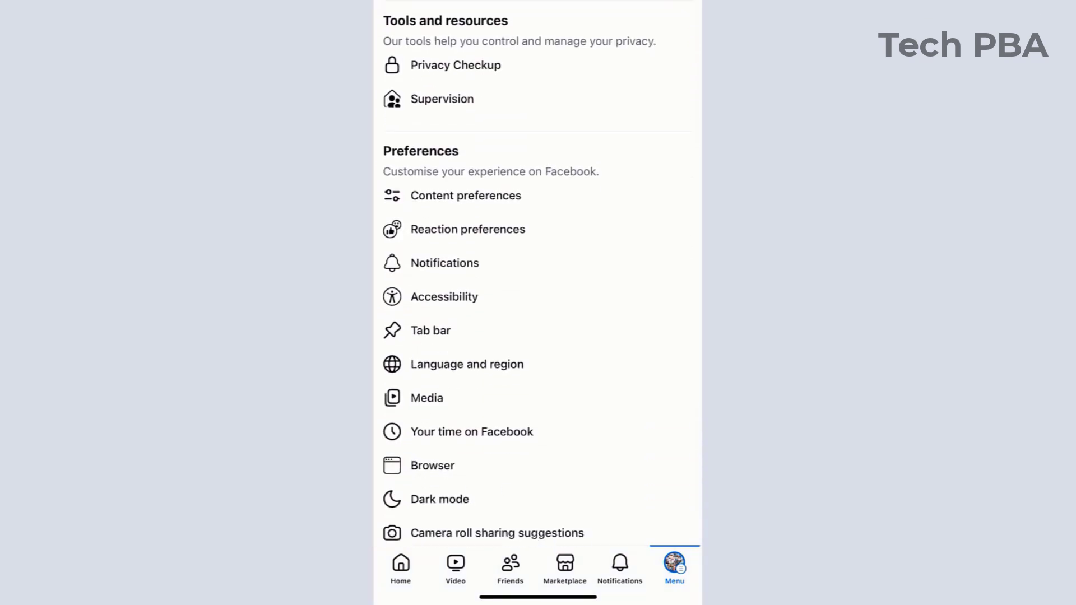
scroll(539, 273, down, 3)
scroll(538, 273, down, 3)
scroll(539, 273, down, 1)
scroll(538, 273, up, 3)
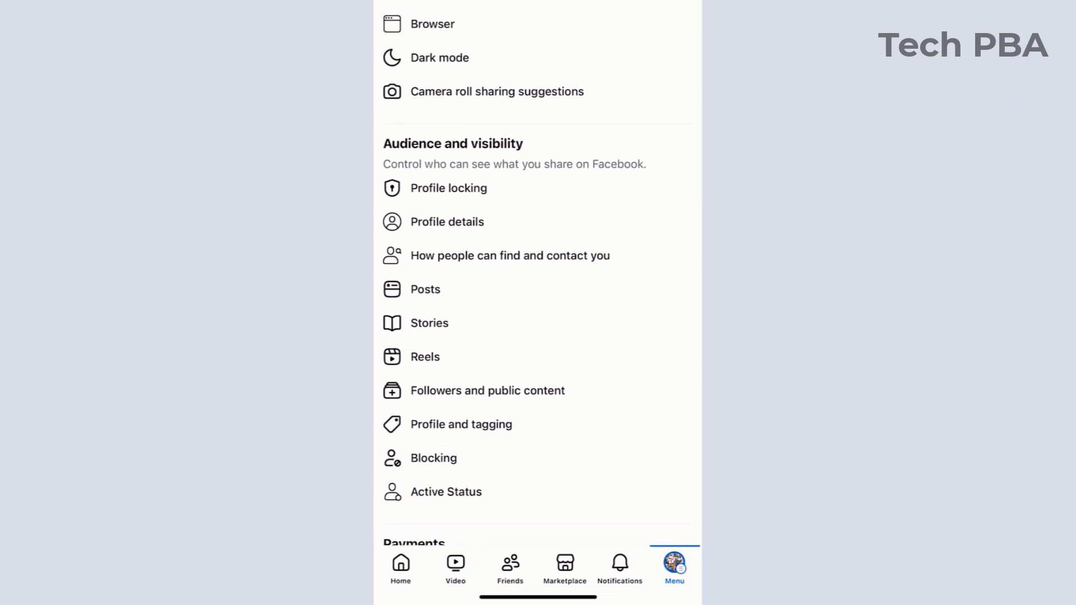
scroll(539, 273, up, 3)
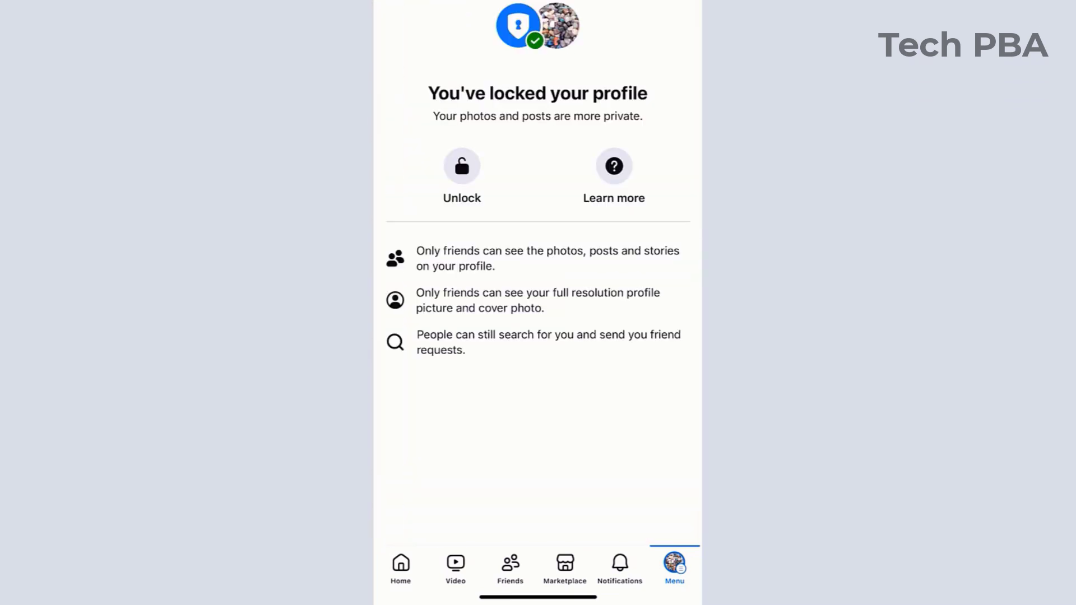